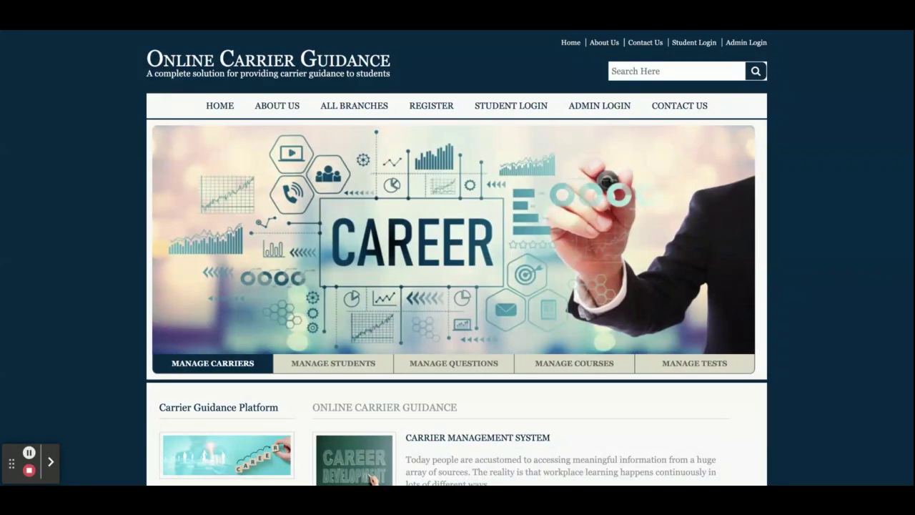
- Browse the home page, then bring up the About Us page
scroll(458, 286, down, 5)
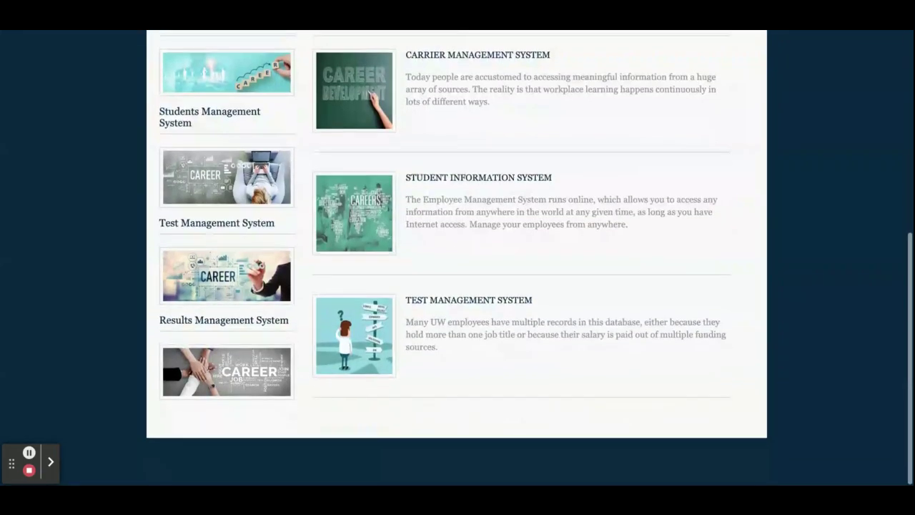
scroll(458, 286, up, 5)
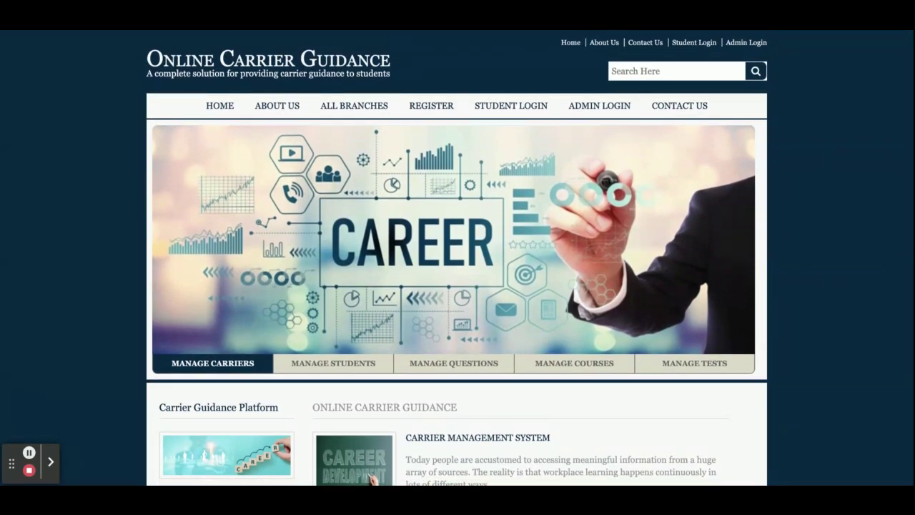
scroll(458, 258, down, 5)
scroll(457, 257, up, 5)
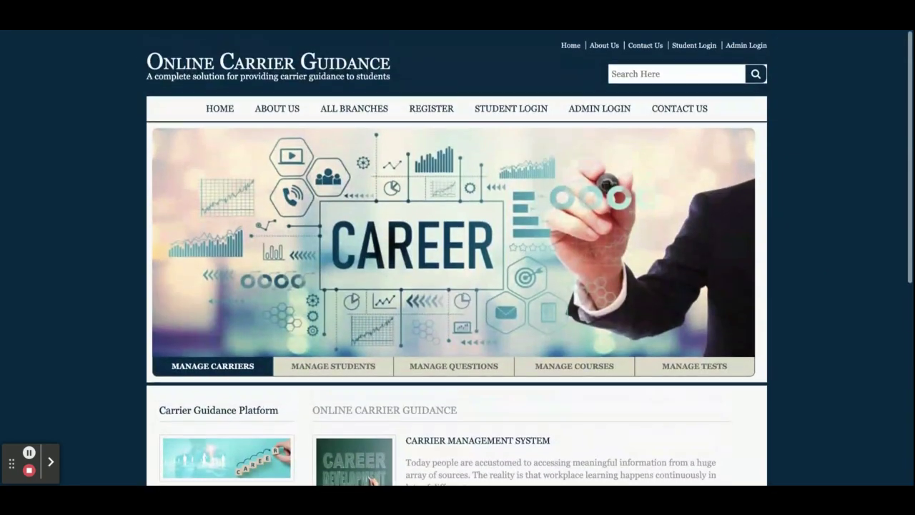
scroll(457, 257, down, 2)
scroll(315, 363, up, 2)
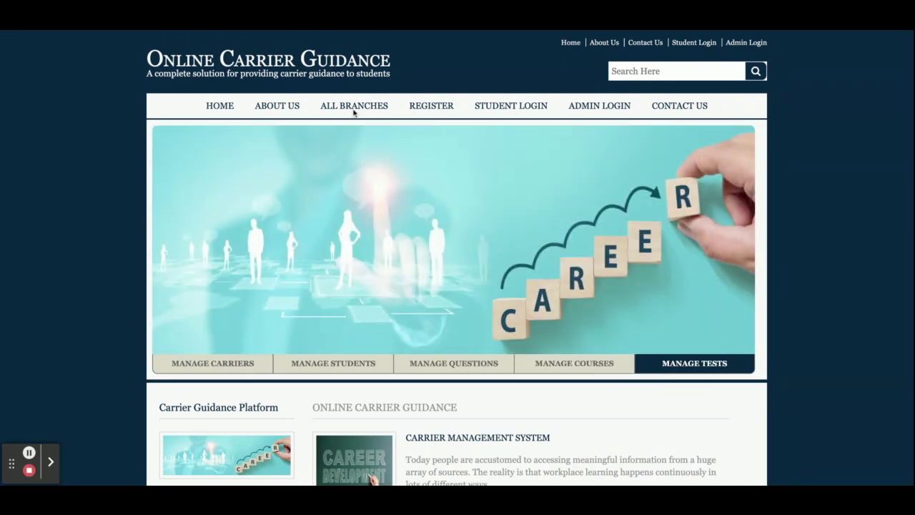
click(277, 109)
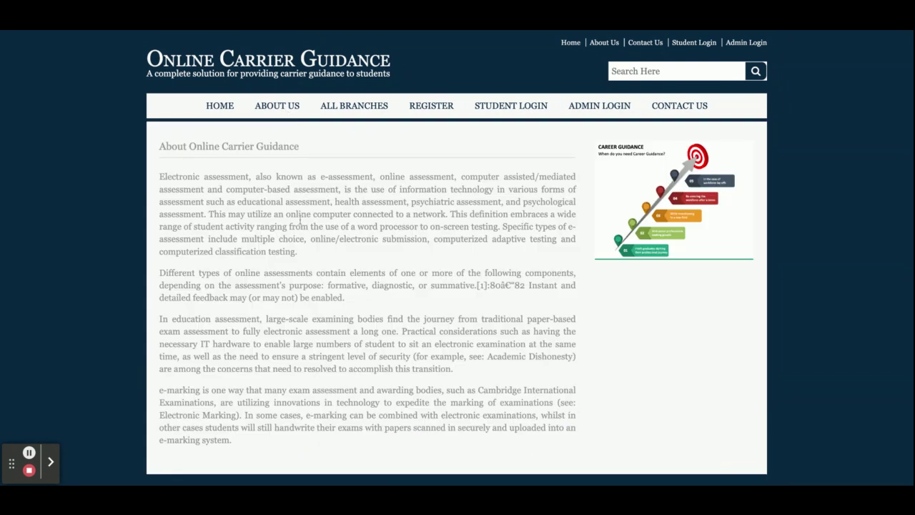
- From All Branches, show Computer Science's courses: Bsc IT, BCA, MCA and PGDCA
scroll(300, 221, down, 1)
scroll(300, 220, up, 1)
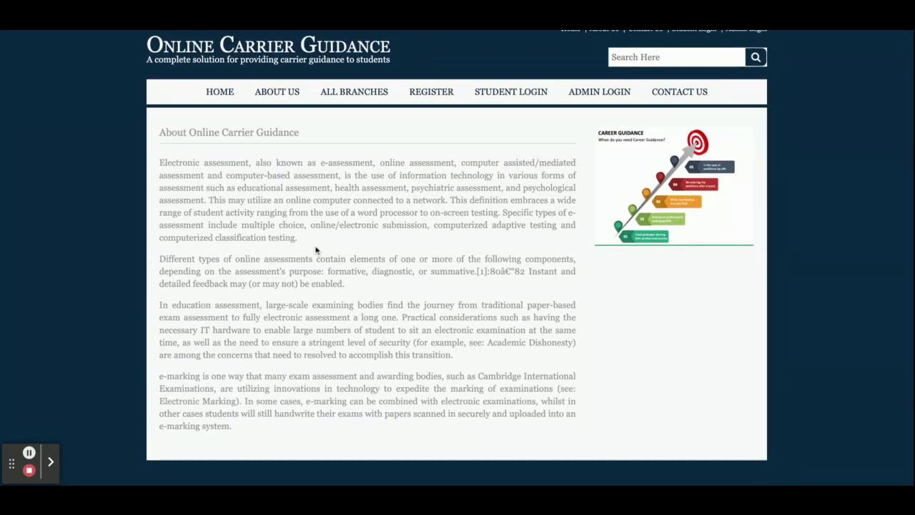
click(339, 93)
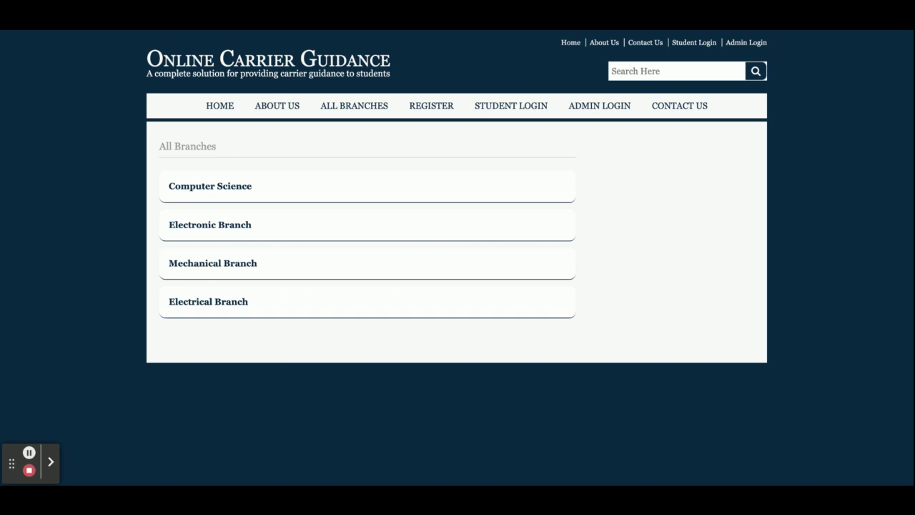
click(227, 191)
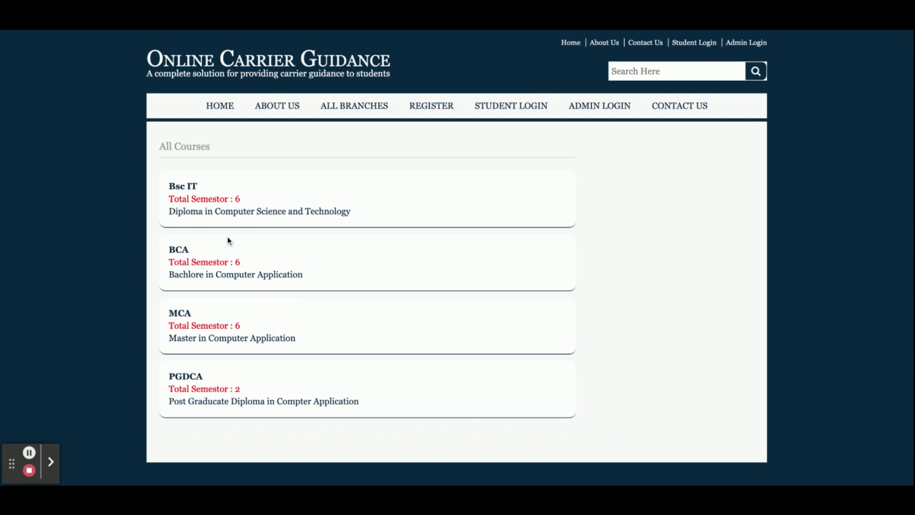
- Bring up the blank Student Registration Form via REGISTER and scroll through its fields
click(429, 108)
scroll(394, 222, down, 3)
scroll(394, 223, up, 4)
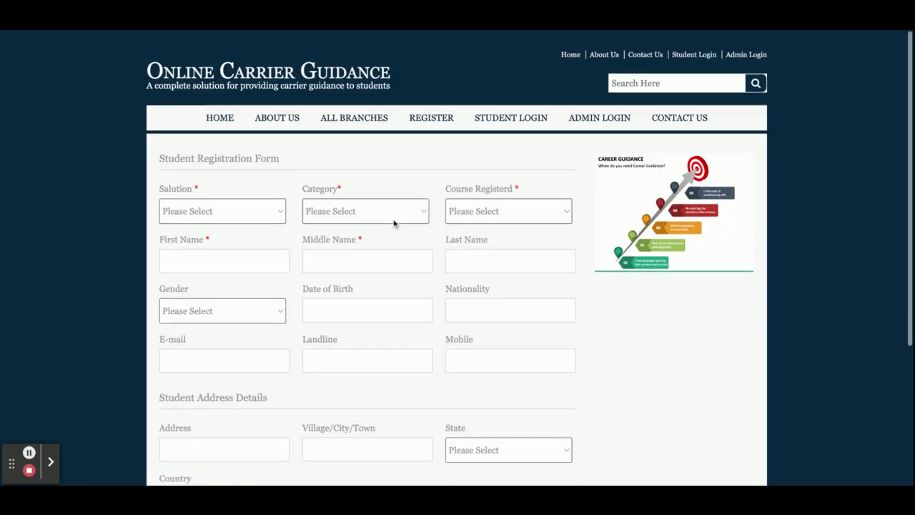
scroll(394, 223, down, 1)
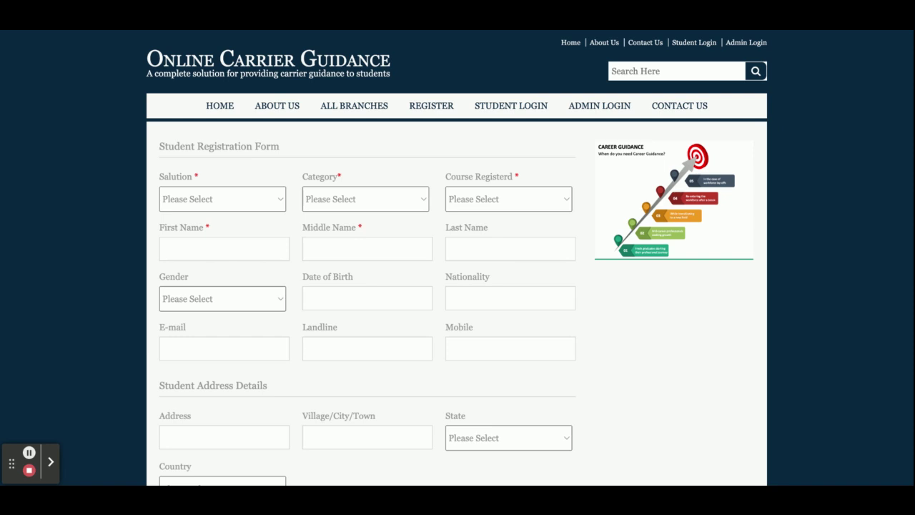
- Visit Student Login, Admin Login and Contact Us, ending on the prefilled Administrator Login Form
click(510, 107)
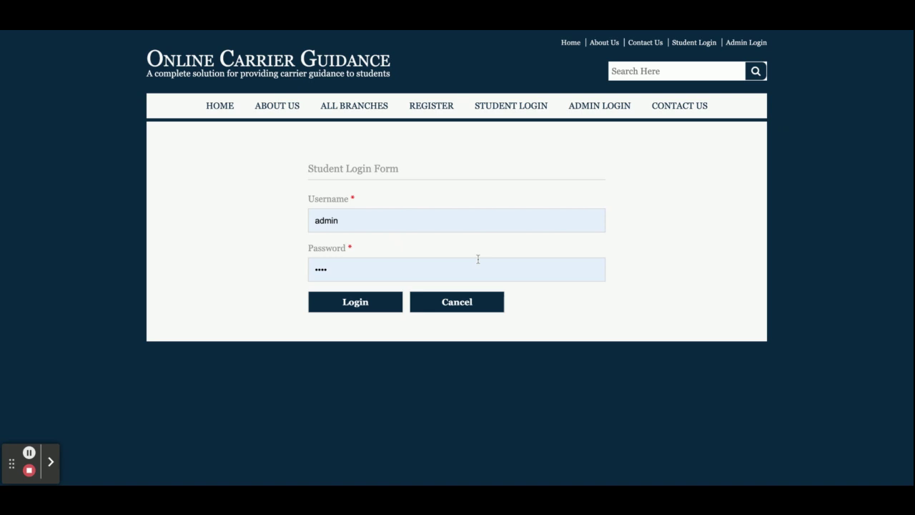
click(624, 108)
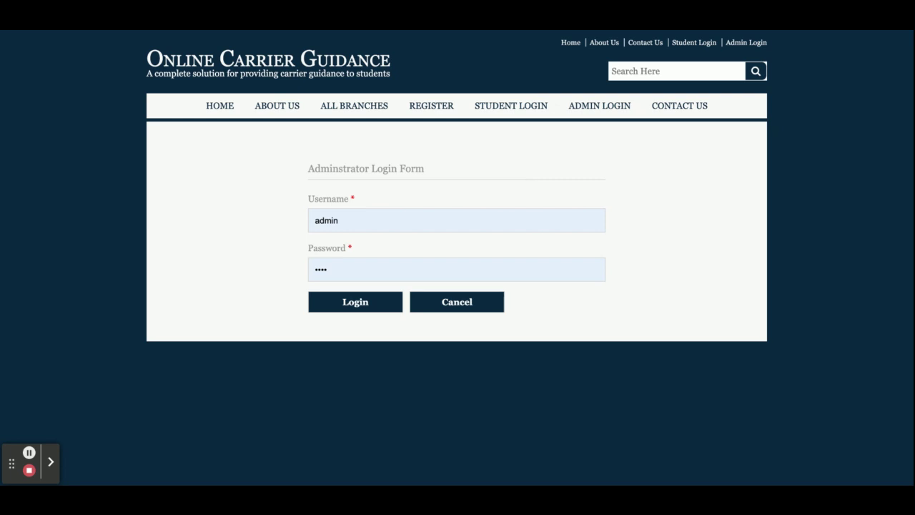
click(697, 108)
scroll(590, 142, down, 1)
scroll(590, 141, up, 1)
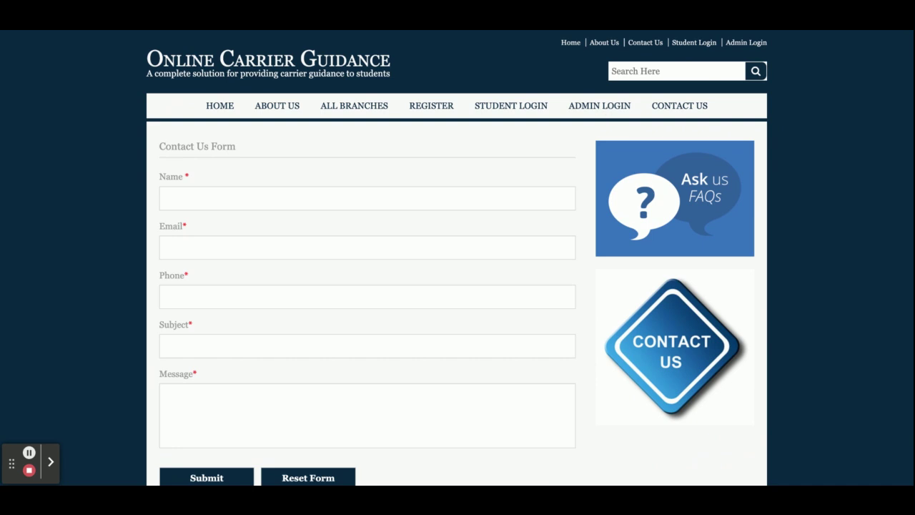
click(347, 218)
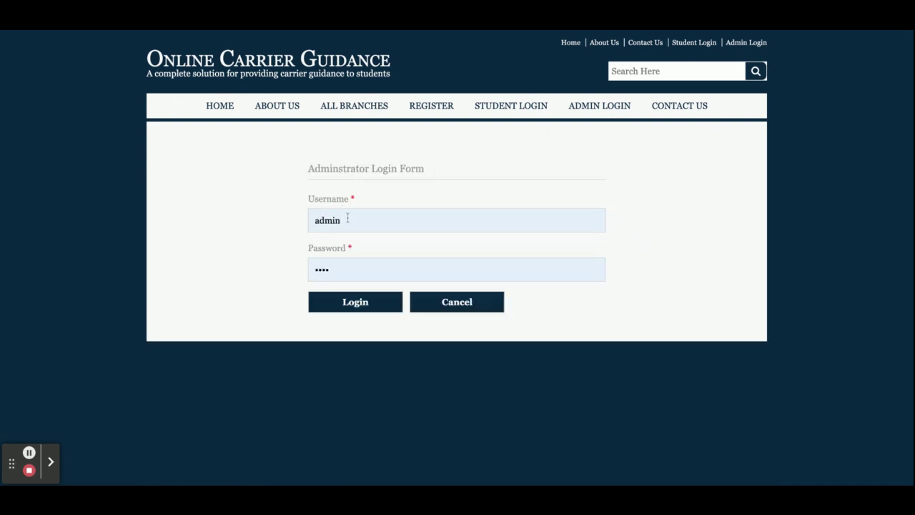
- Sign in as administrator with the prefilled credentials and look over the admin home page
click(343, 303)
scroll(331, 298, down, 2)
scroll(331, 298, up, 2)
scroll(331, 298, down, 2)
scroll(331, 298, up, 2)
scroll(331, 299, down, 2)
scroll(351, 180, up, 2)
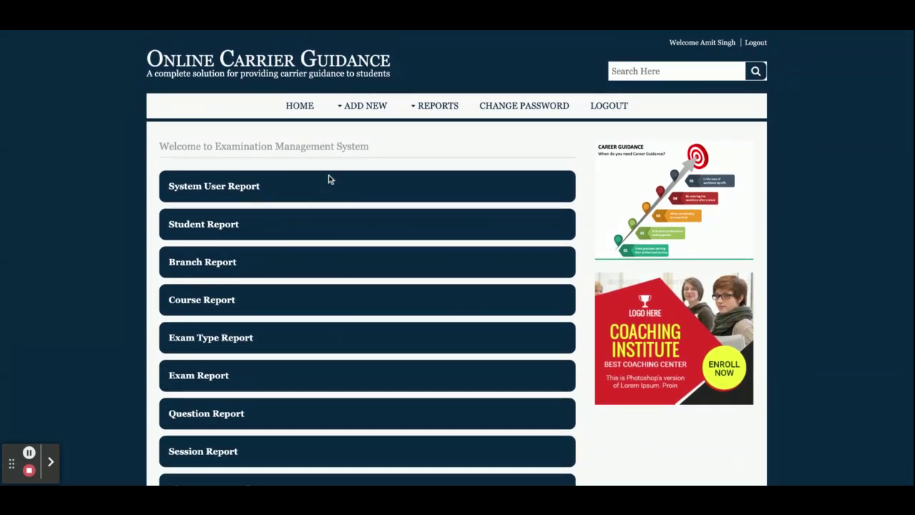
- Bring up the Add Student form from ADD NEW and scroll through it
mouse_move(361, 105)
click(361, 122)
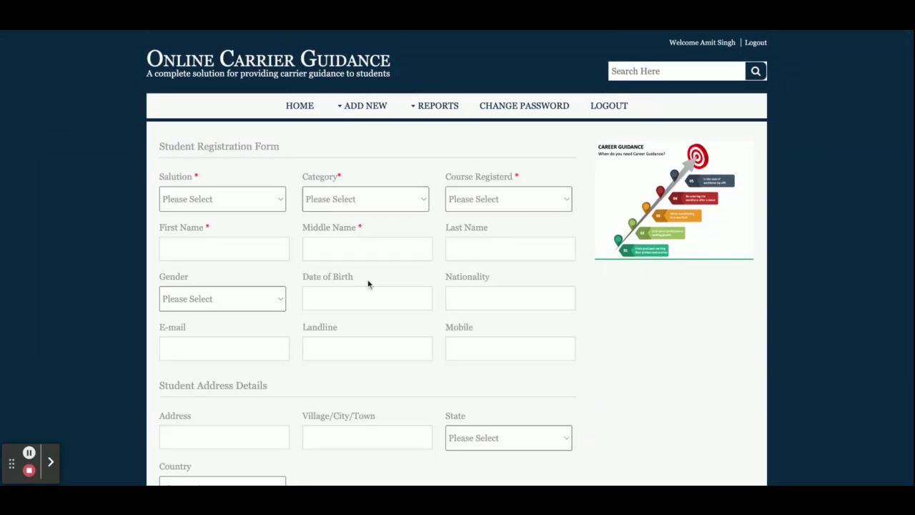
scroll(368, 283, down, 3)
scroll(368, 284, up, 3)
scroll(376, 398, down, 3)
scroll(393, 398, up, 3)
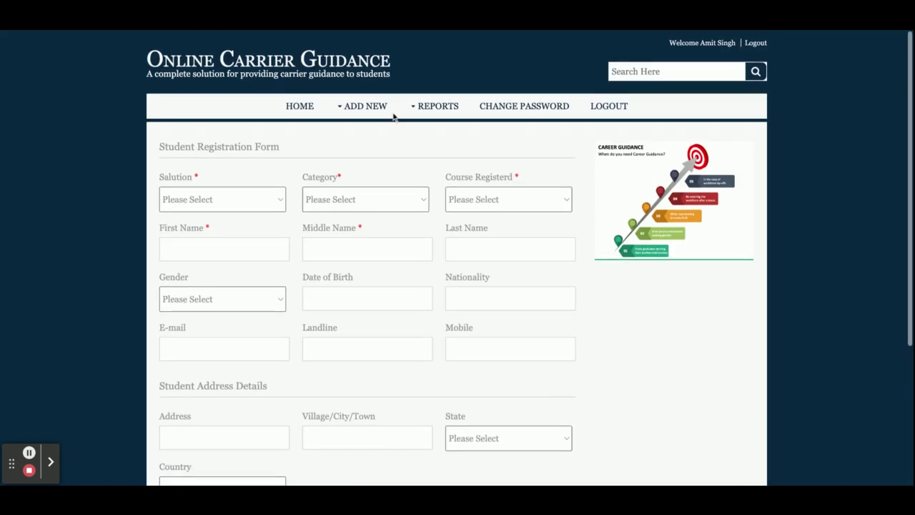
- Show the blank employee Registration Form for adding a system user
mouse_move(378, 107)
click(374, 152)
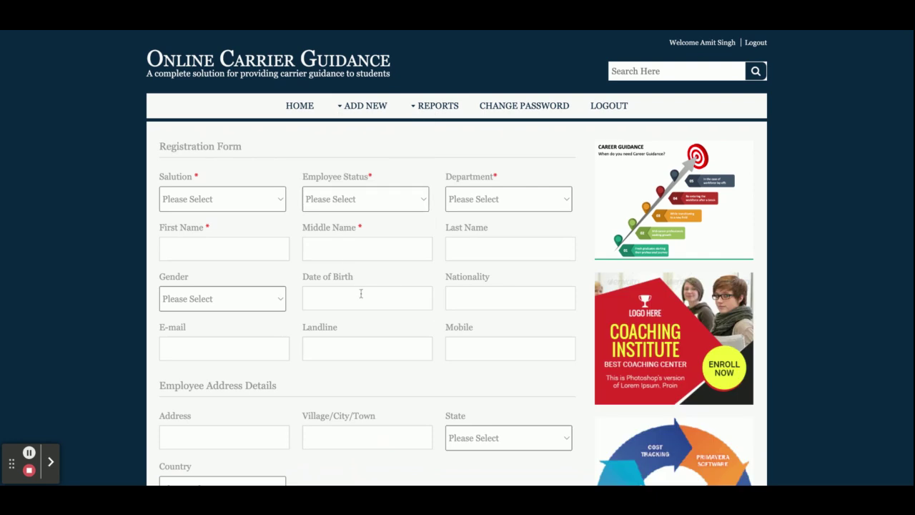
scroll(361, 293, down, 3)
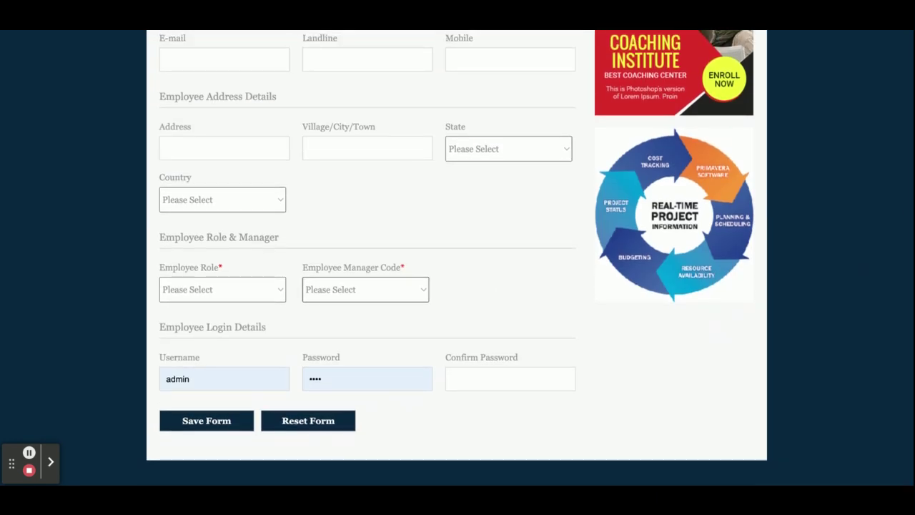
scroll(361, 293, up, 3)
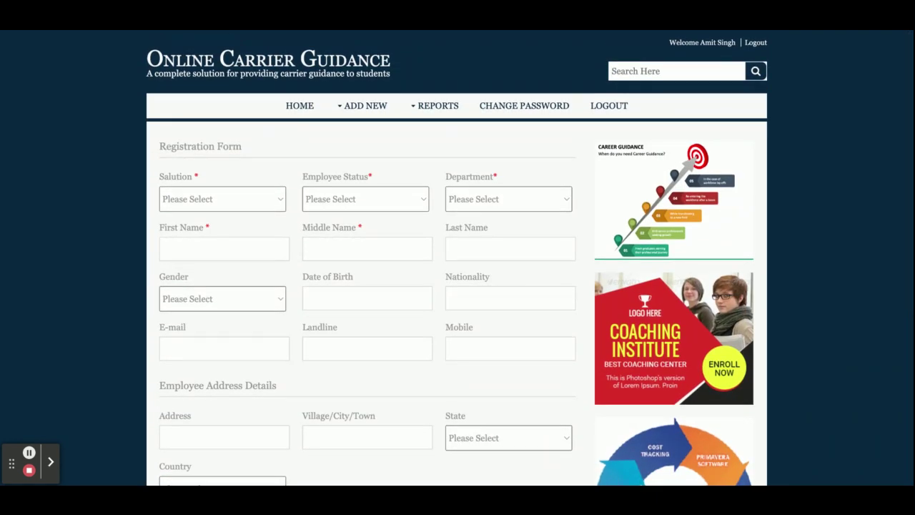
- Look through the Branch, Course and Exam Type entry forms
mouse_move(362, 105)
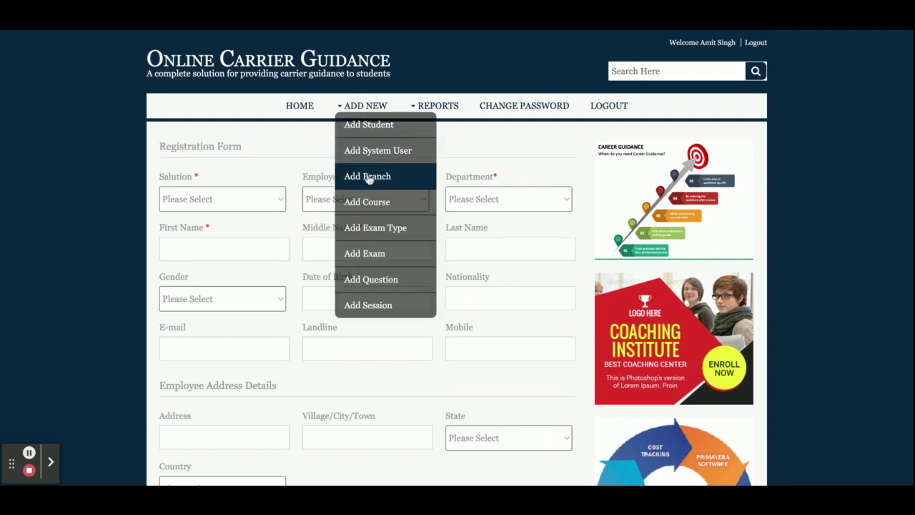
click(367, 177)
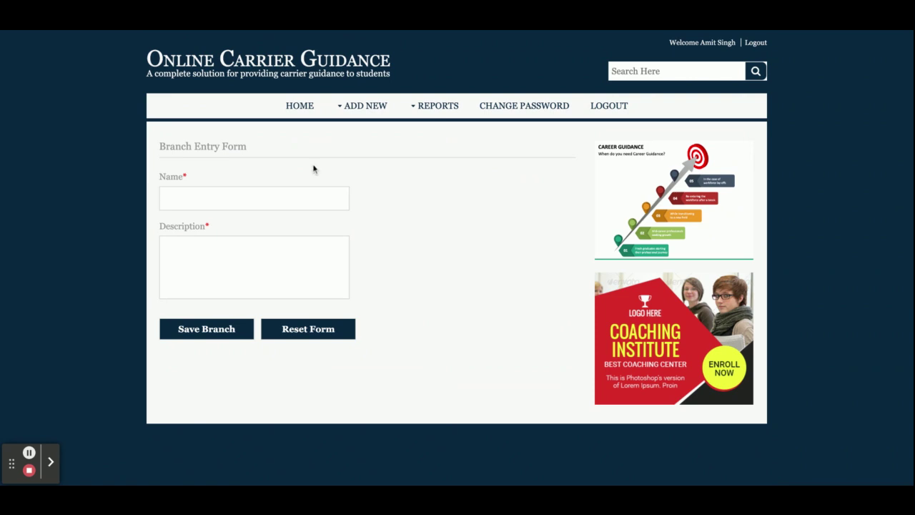
mouse_move(379, 107)
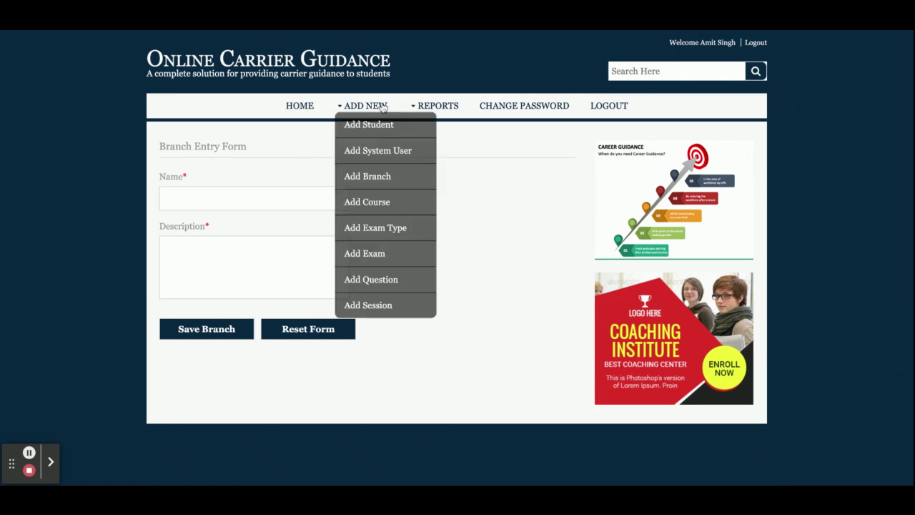
click(372, 201)
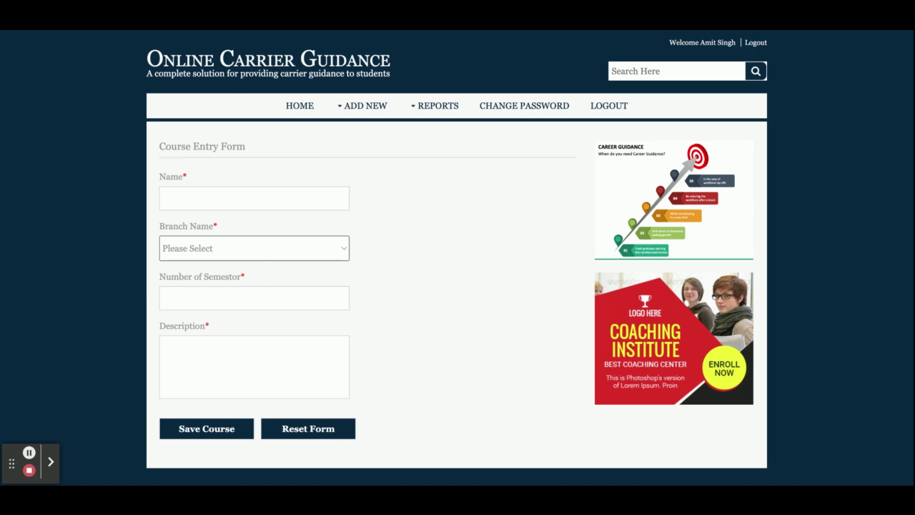
click(373, 106)
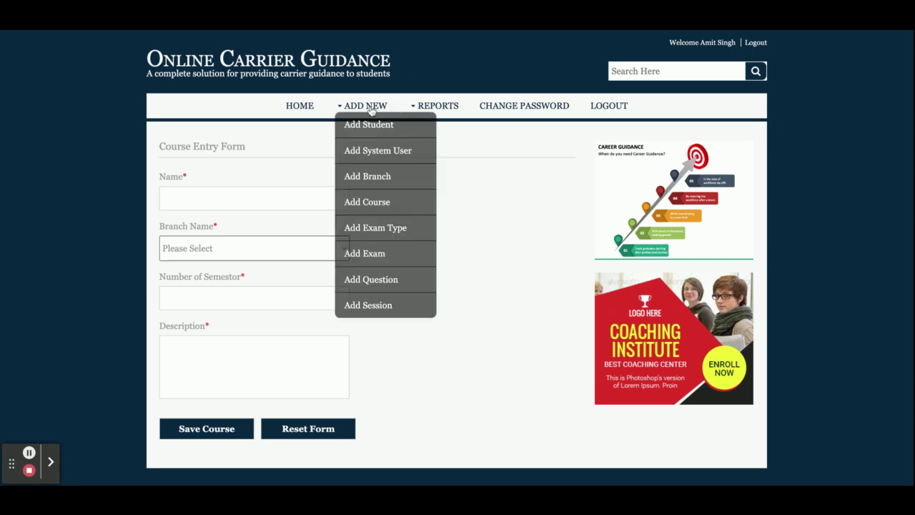
click(371, 227)
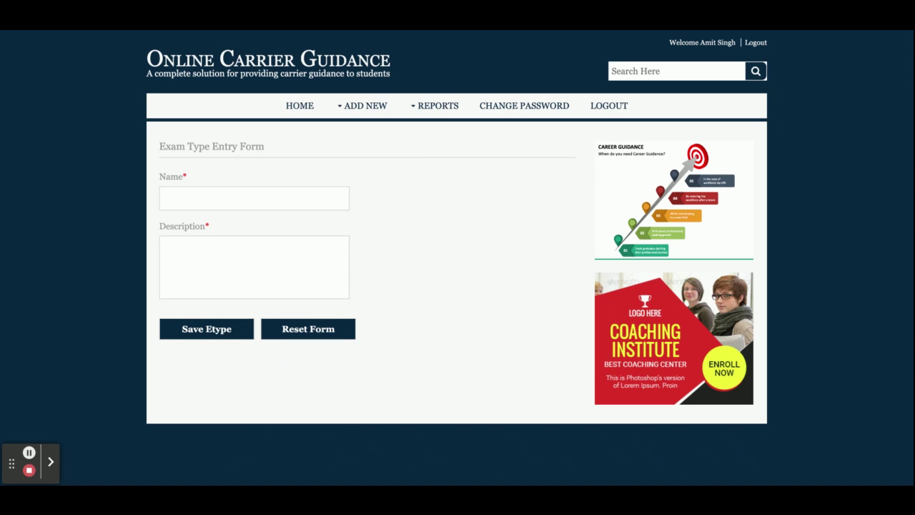
- View the Exam Entry Form, then the Exam Report table
click(377, 107)
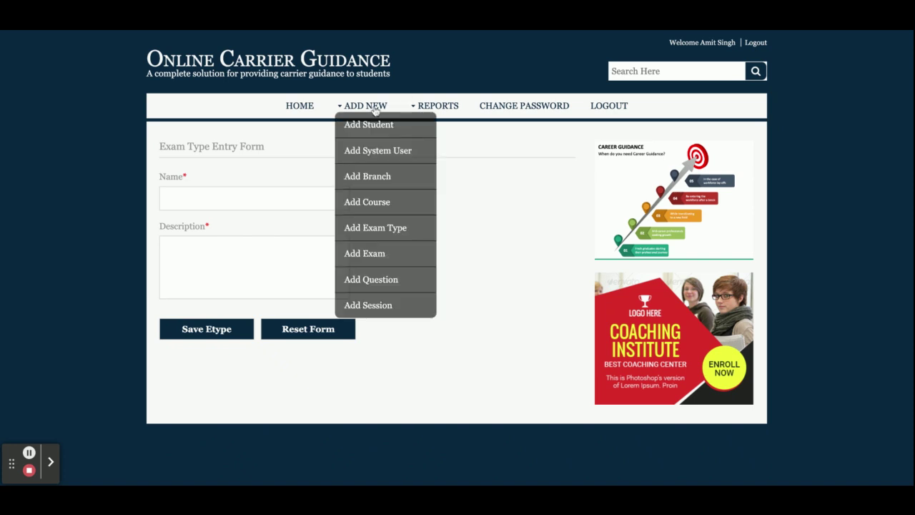
click(379, 256)
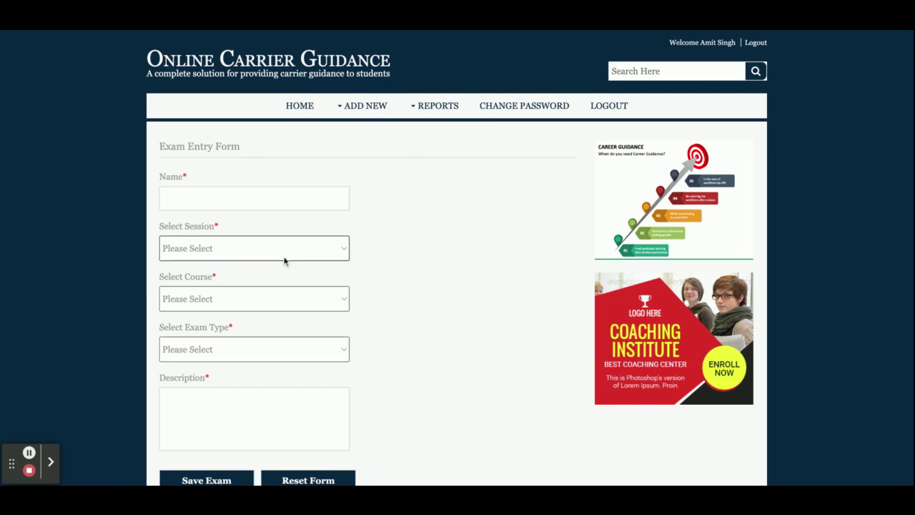
click(452, 106)
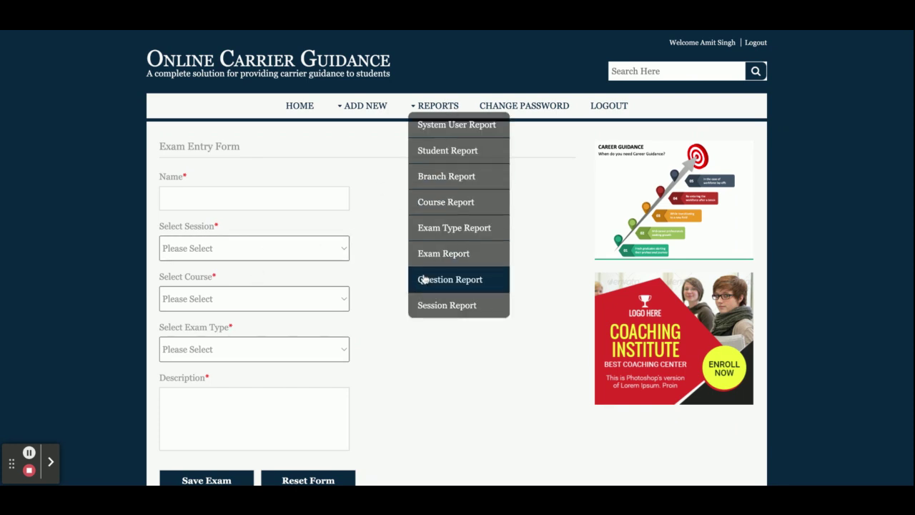
click(444, 254)
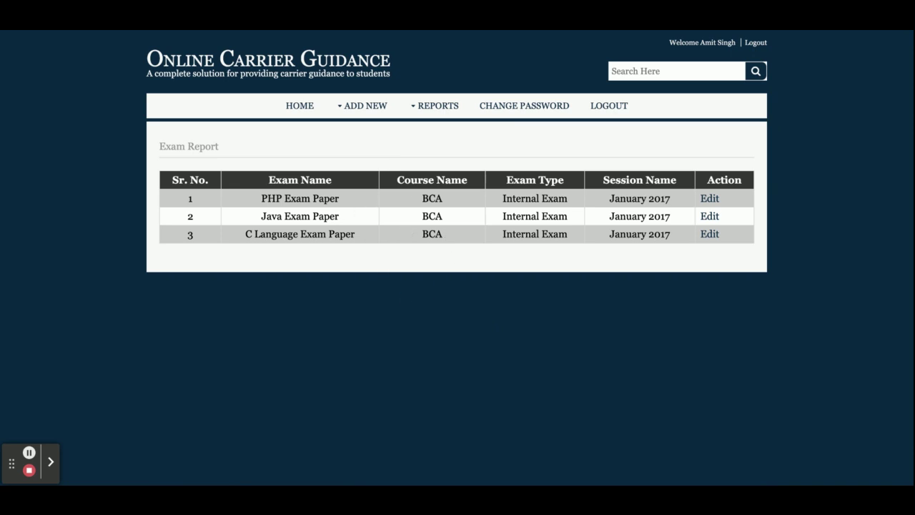
- Return to the Exam Entry Form, then scroll through the Question Entry Form
click(363, 106)
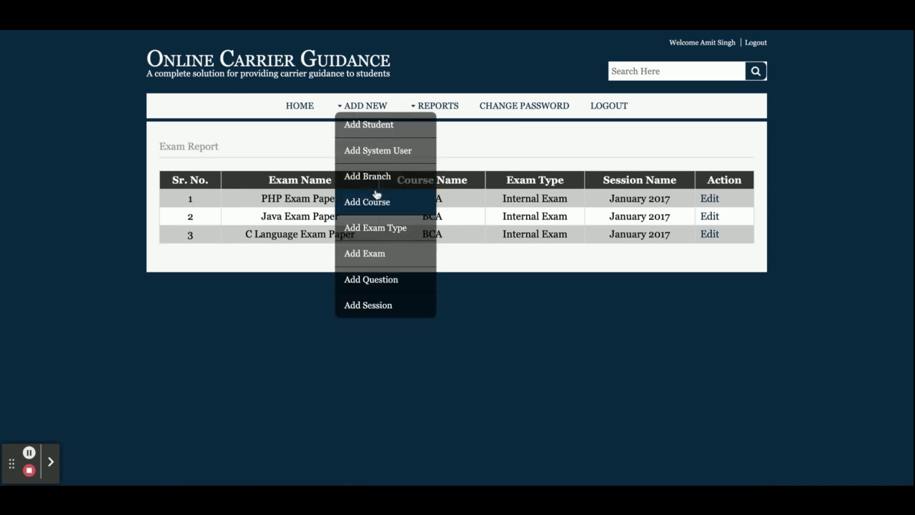
click(366, 254)
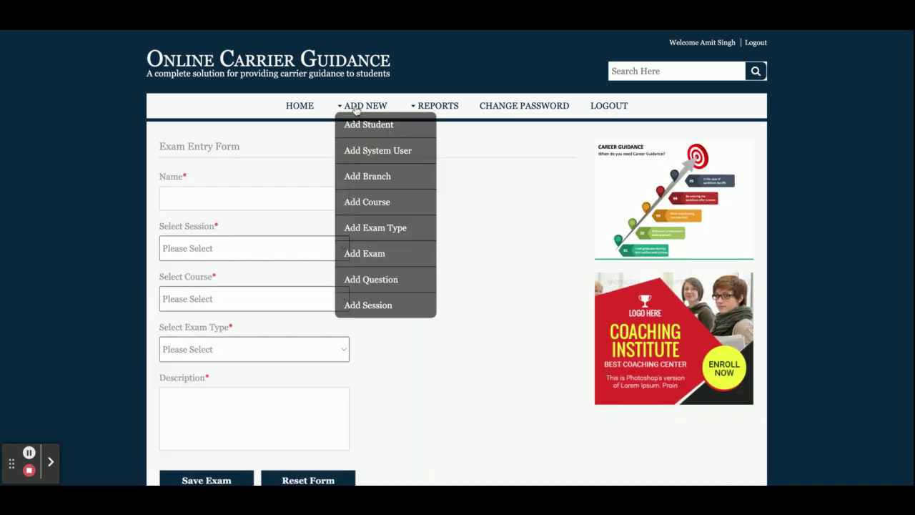
click(384, 281)
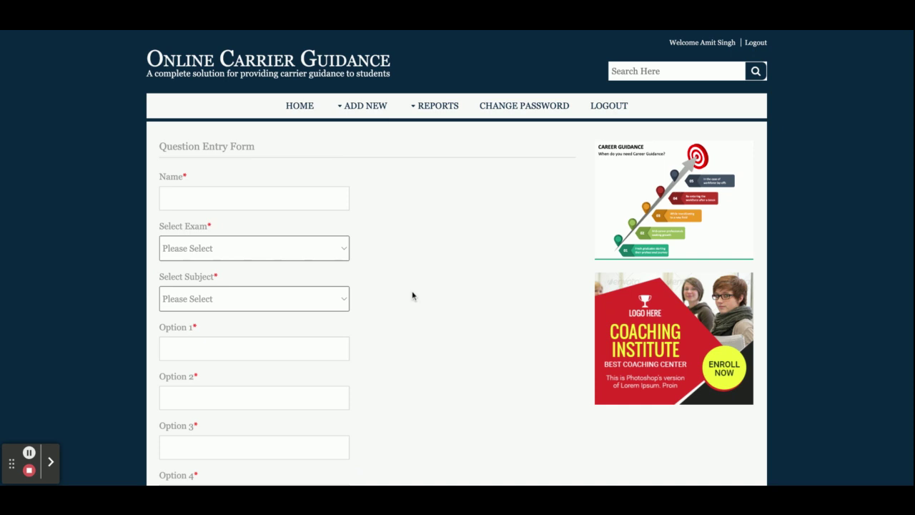
scroll(411, 296, down, 3)
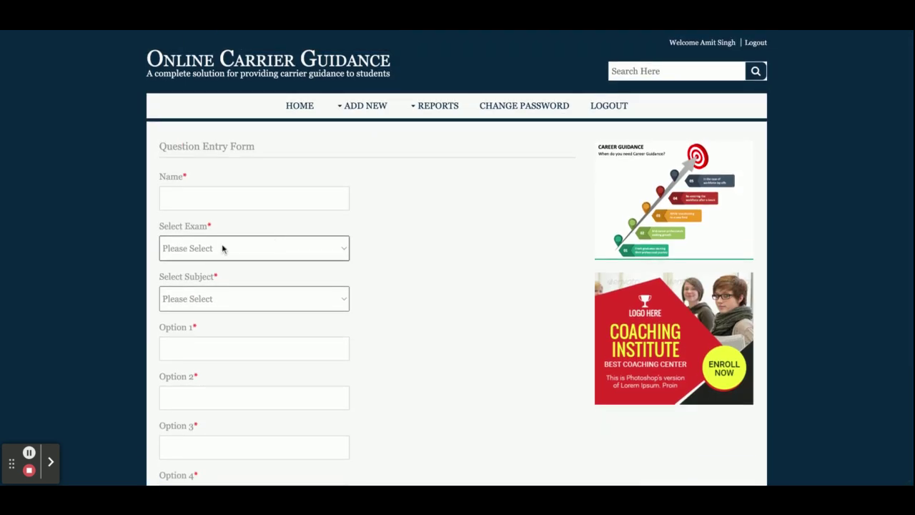
scroll(283, 389, down, 3)
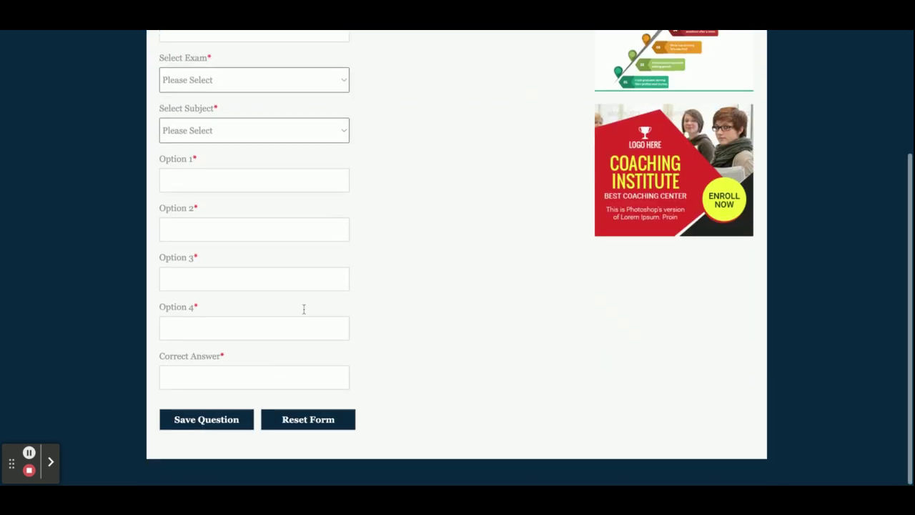
scroll(327, 268, up, 3)
- Show the blank Sessions Entry Form with empty Name and Description fields
click(362, 105)
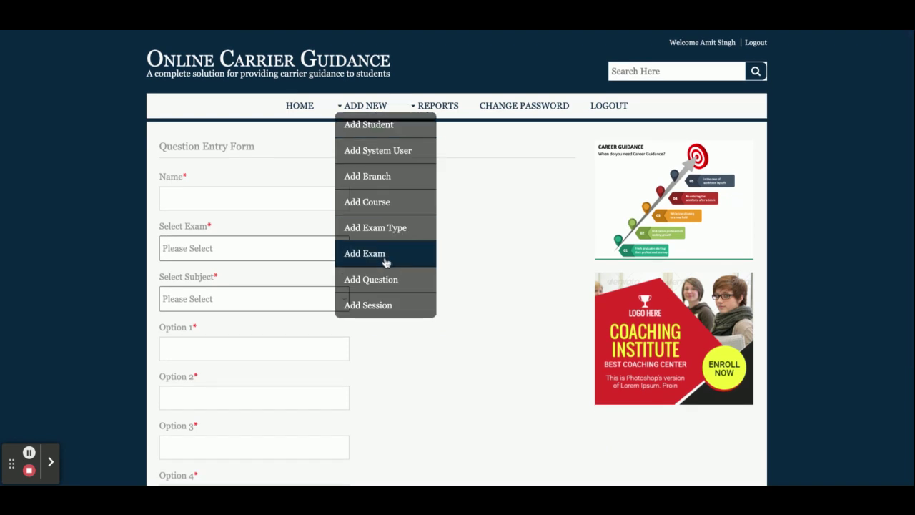
click(381, 309)
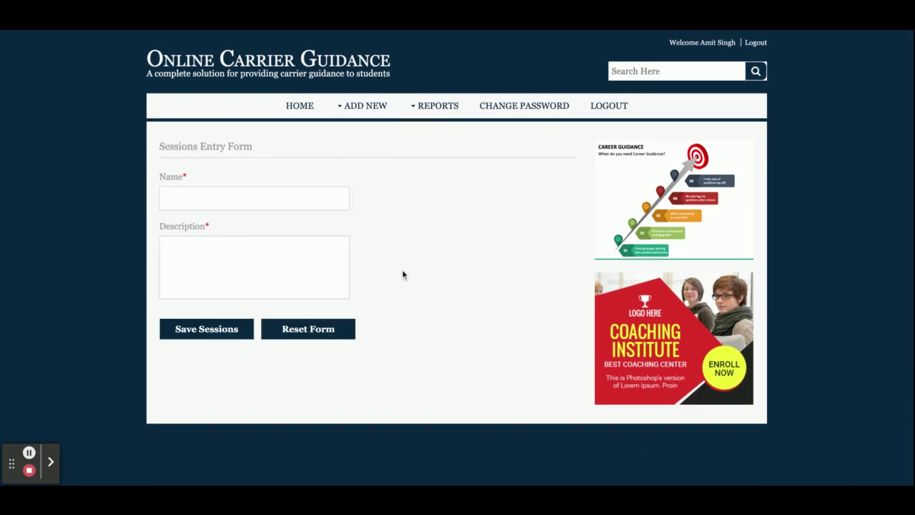
click(437, 105)
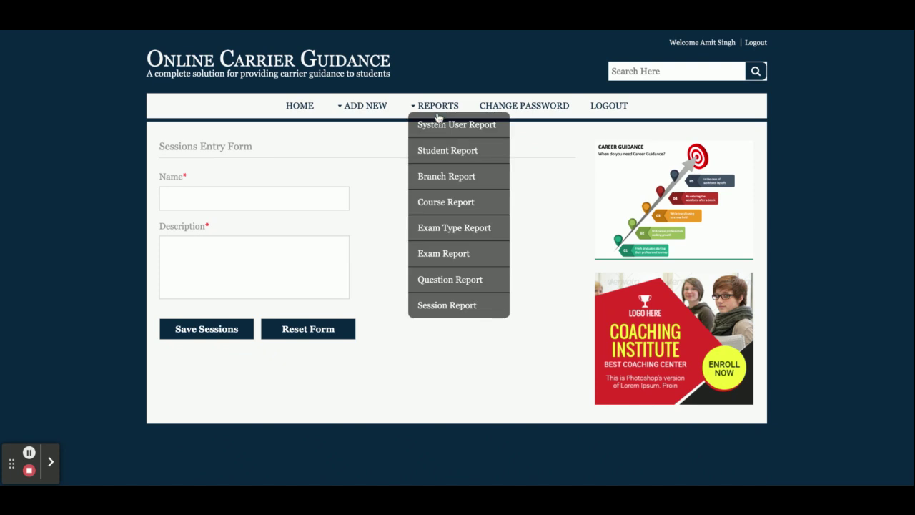
- View the System User report, the first employee's edit form, then the Student Report
click(439, 121)
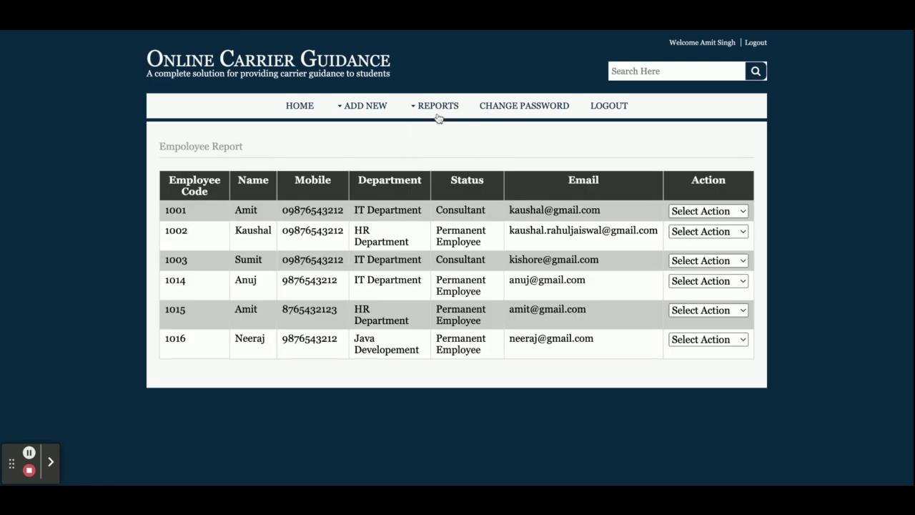
click(731, 211)
click(704, 232)
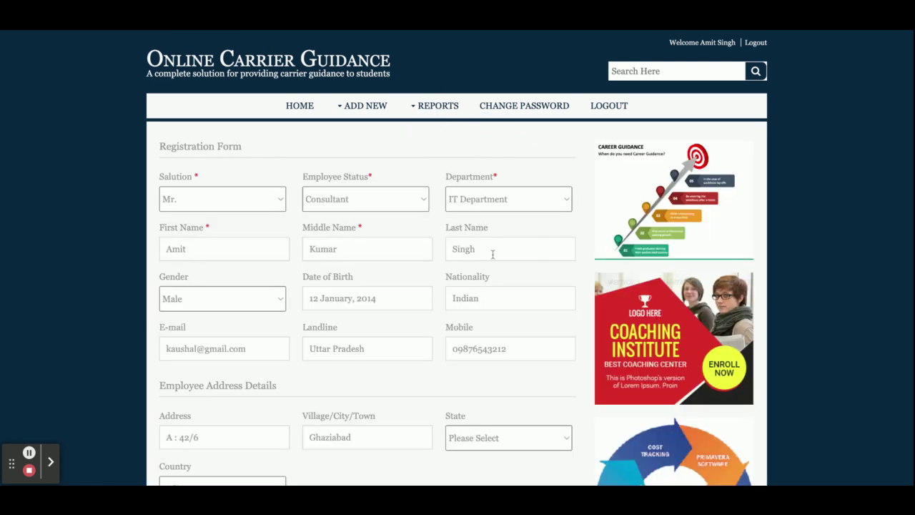
click(434, 116)
click(443, 152)
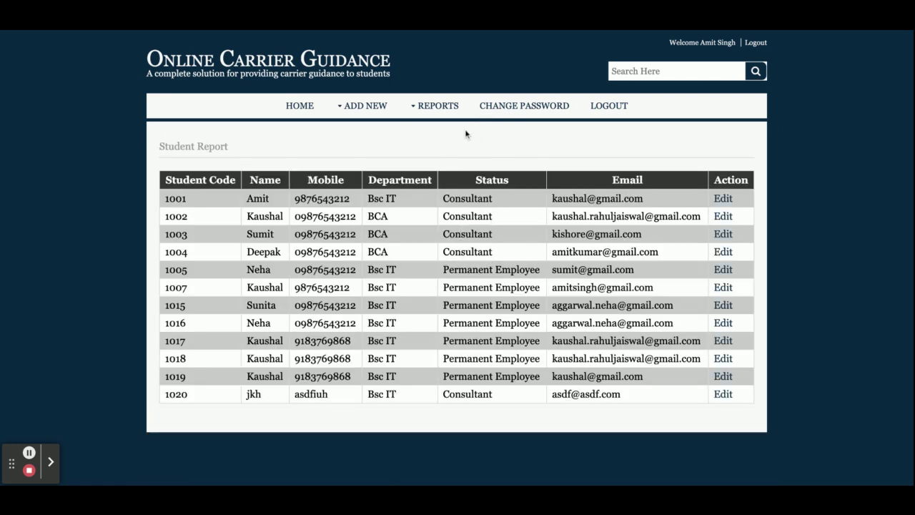
- Review the Branch, Course and Exam Type reports
click(449, 112)
click(445, 186)
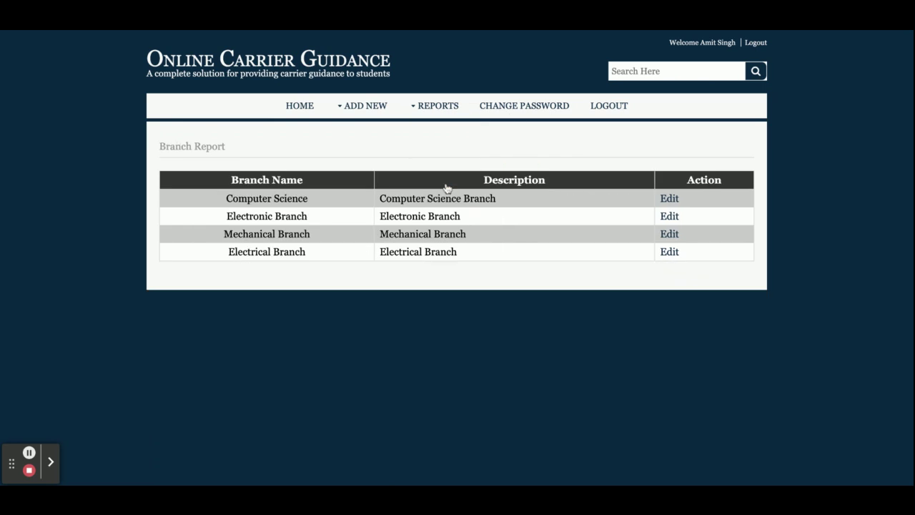
click(447, 107)
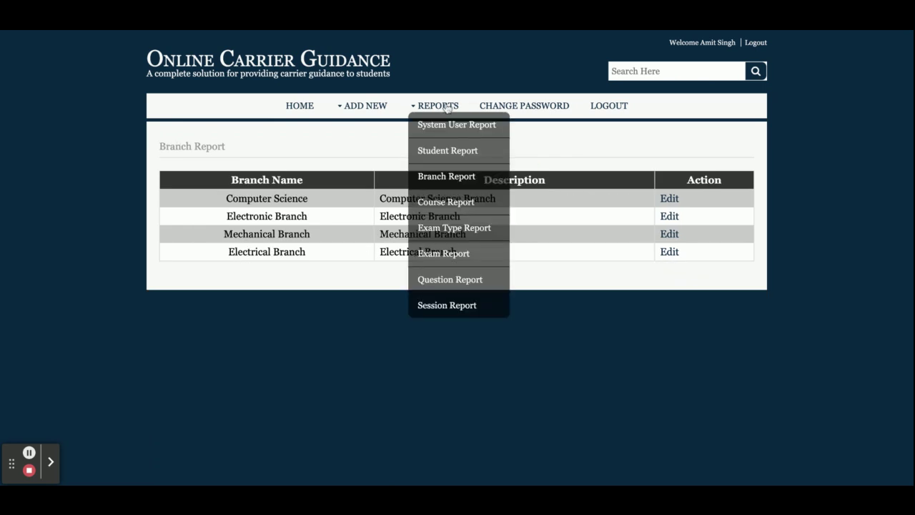
click(446, 203)
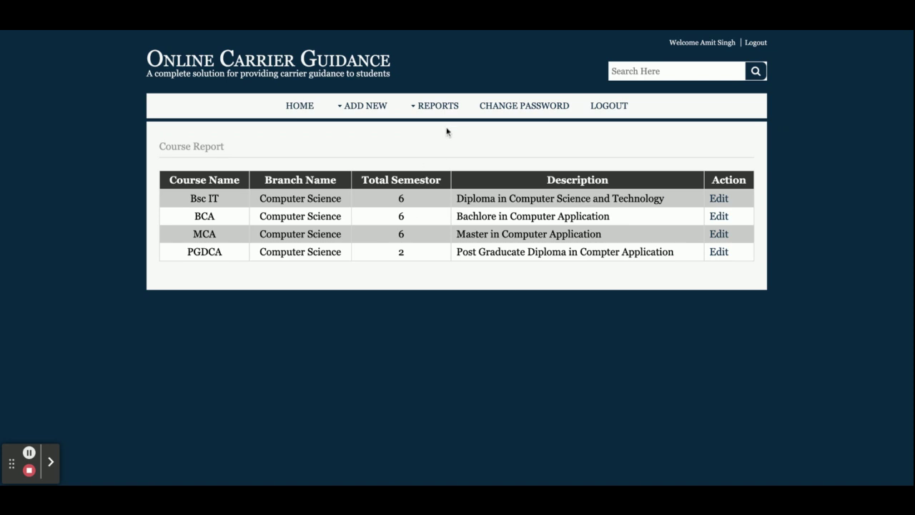
click(436, 105)
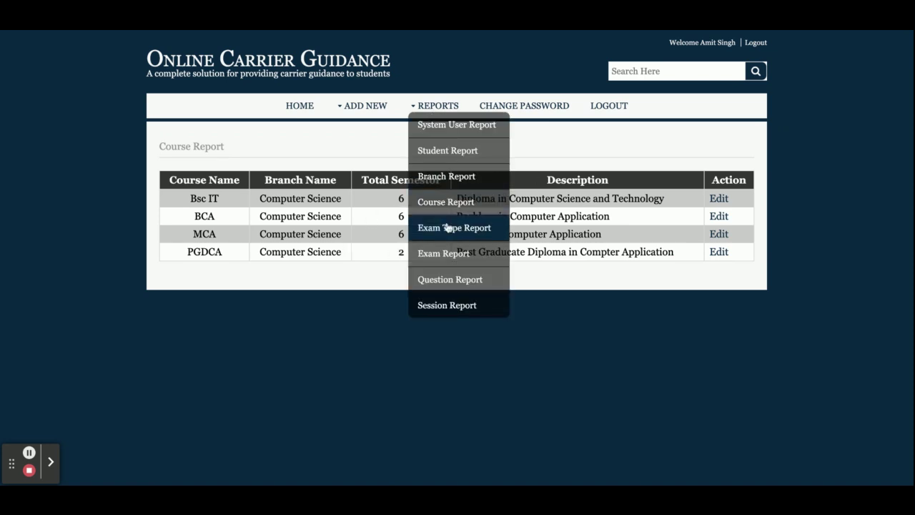
click(447, 227)
- Review the Exam, Question and Sessions reports
click(445, 105)
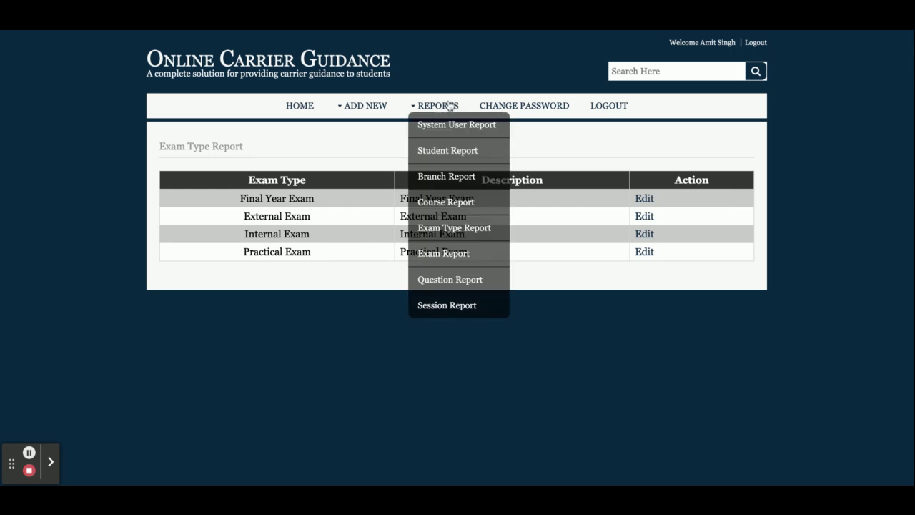
click(449, 255)
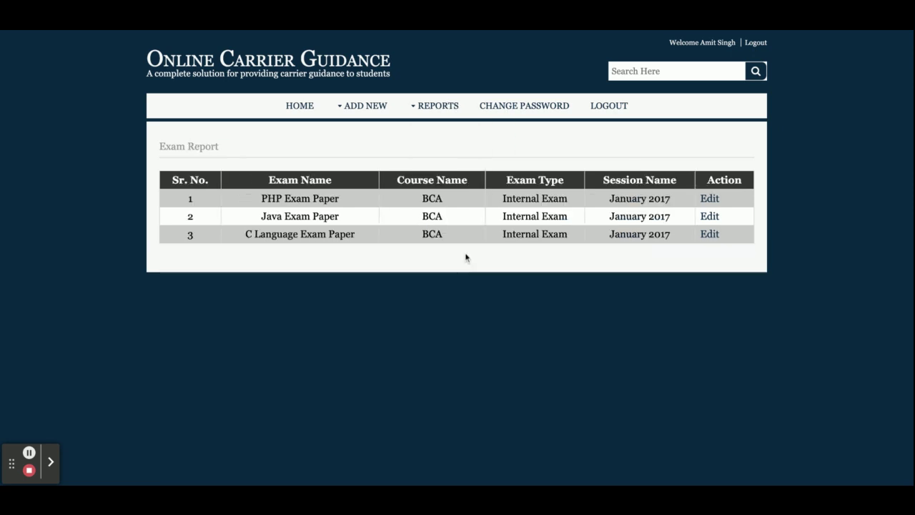
mouse_move(447, 107)
click(451, 282)
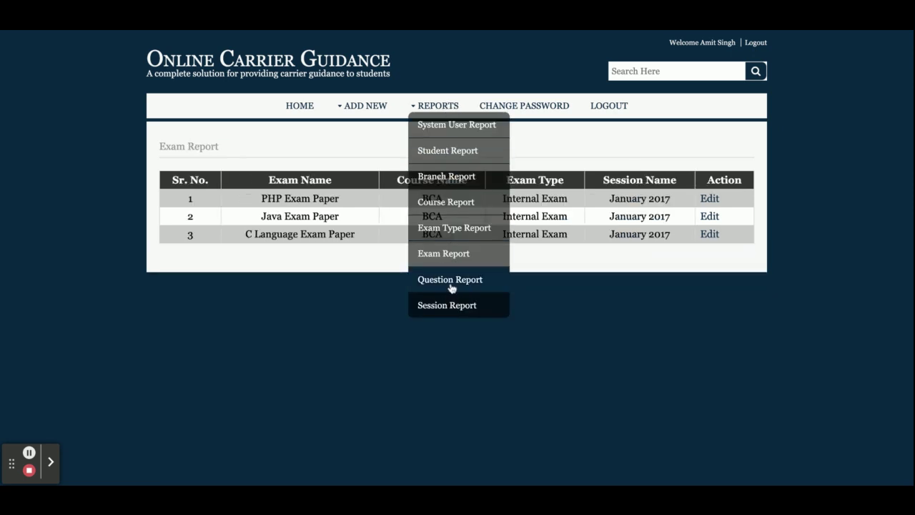
scroll(465, 329, down, 3)
scroll(465, 329, up, 3)
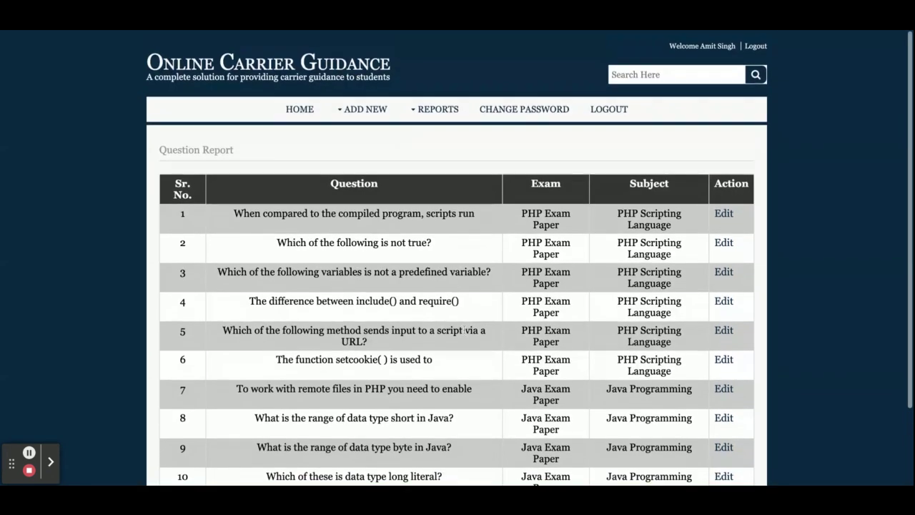
mouse_move(437, 108)
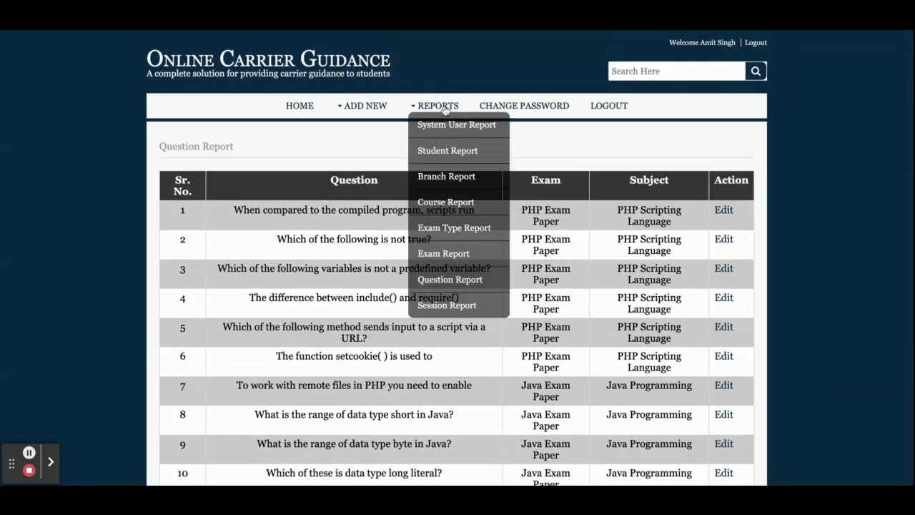
click(442, 314)
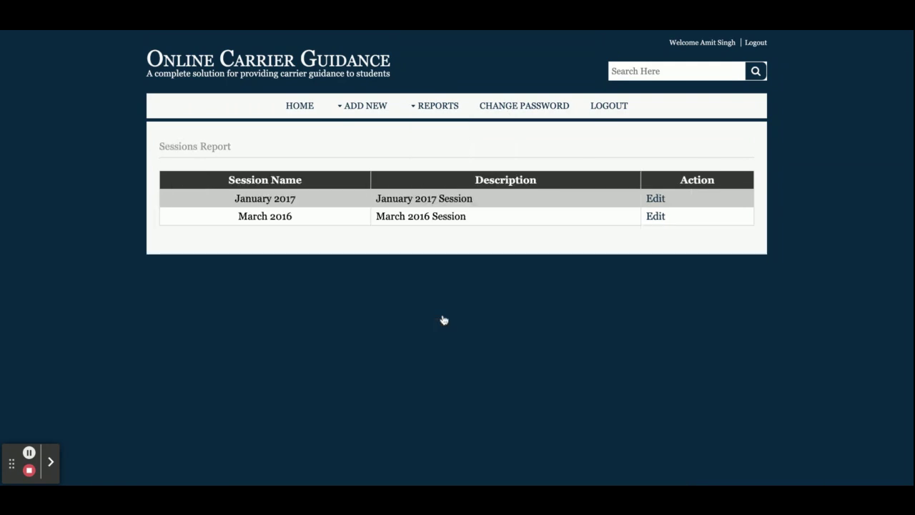
- Show the Change Password form, then log out to the public login page
click(539, 106)
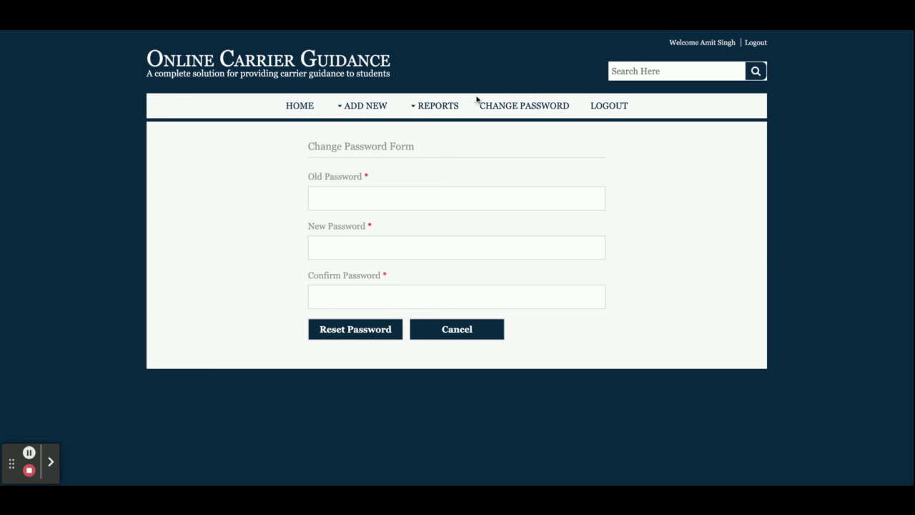
click(611, 108)
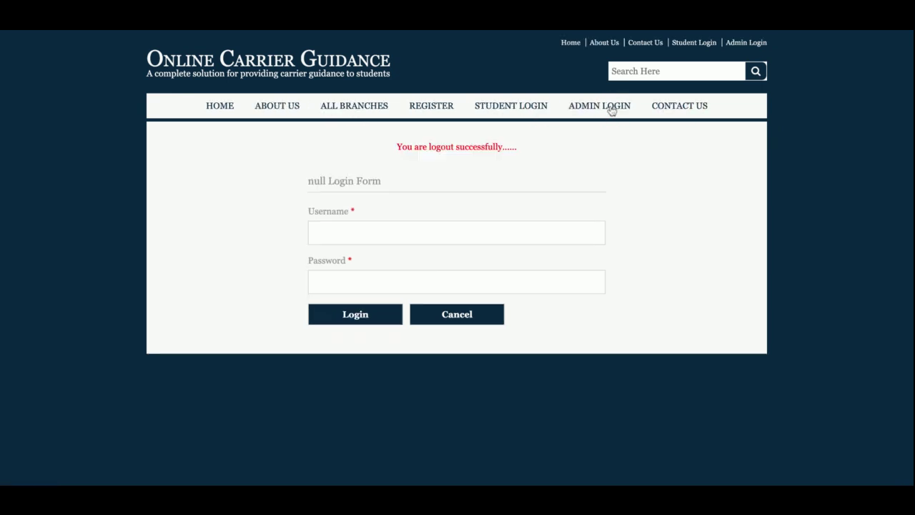